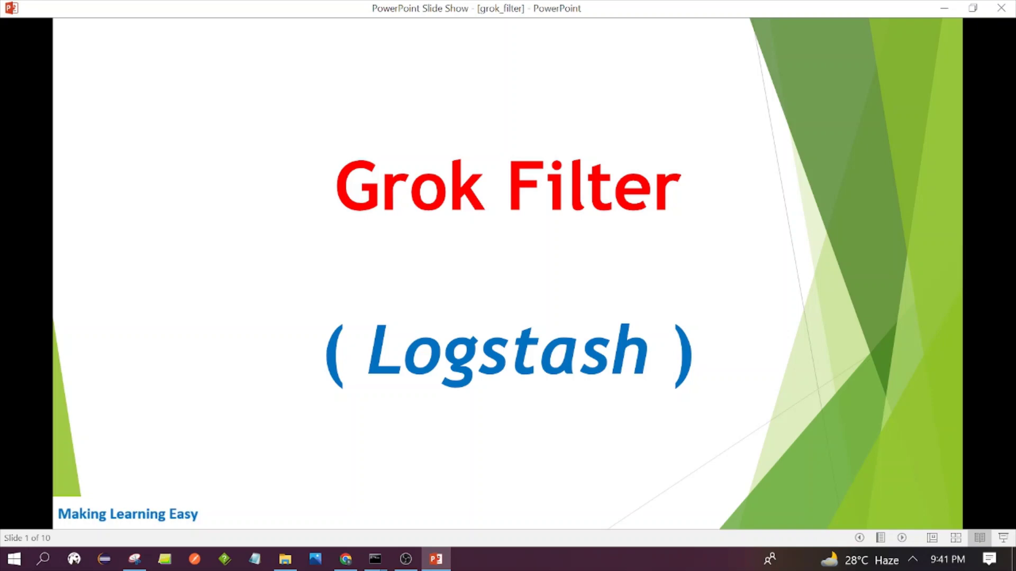
Advance the slide show from the title slide to slide 2, 'Grok filter in Logstash'
{"action": "key", "text": "Right"}
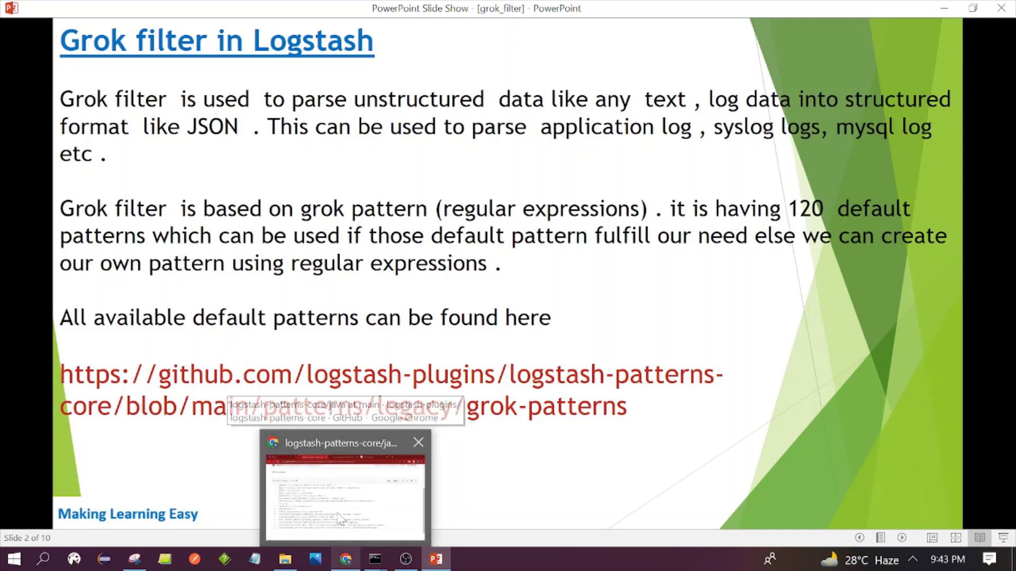
Bring the GitHub grok patterns page forward and open the legacy patterns folder
{"action": "left_click", "coordinate": [347, 492]}
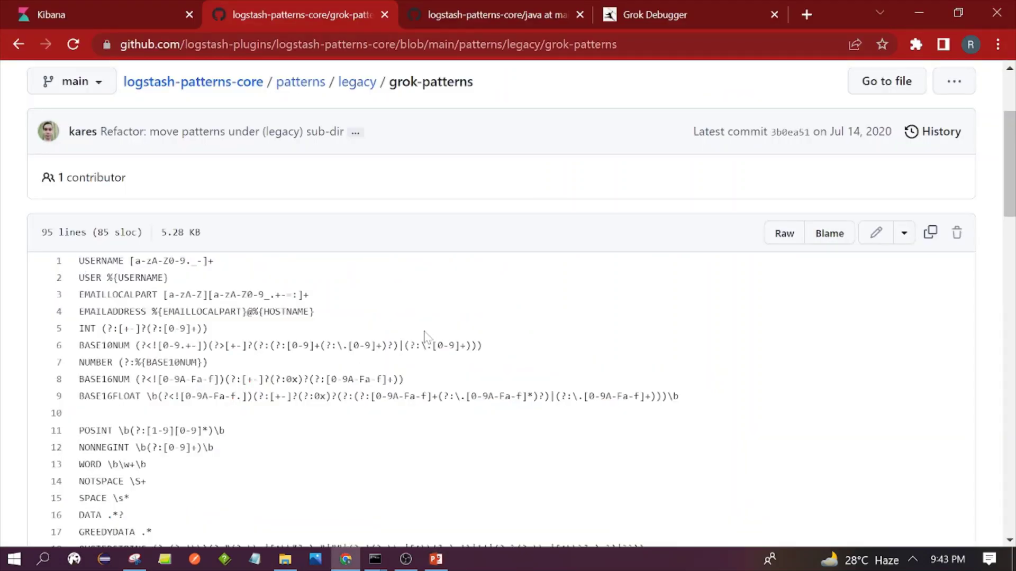
{"action": "scroll", "coordinate": [71, 351], "scroll_direction": "down", "scroll_amount": 8}
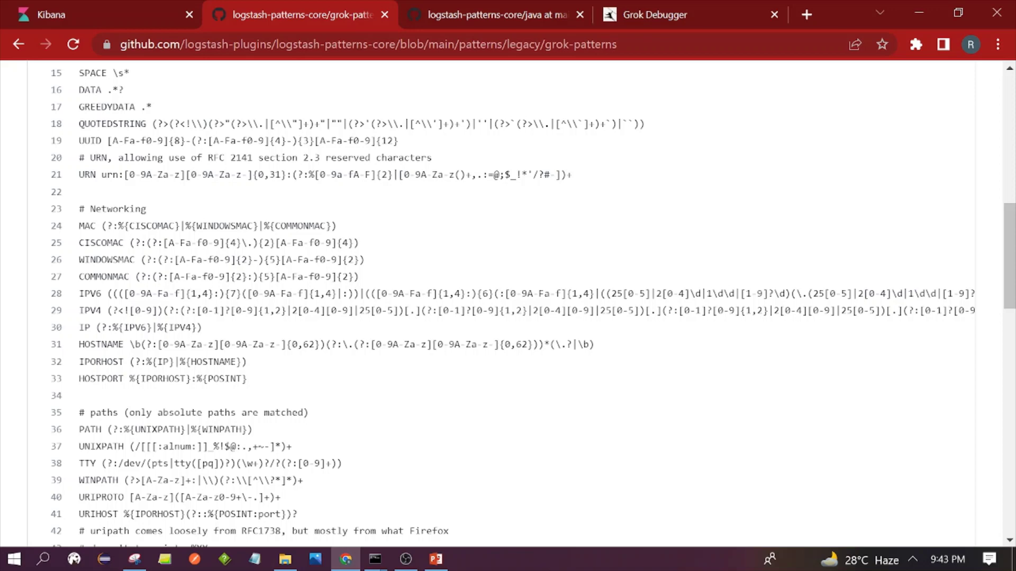
{"action": "scroll", "coordinate": [478, 291], "scroll_direction": "up", "scroll_amount": 10}
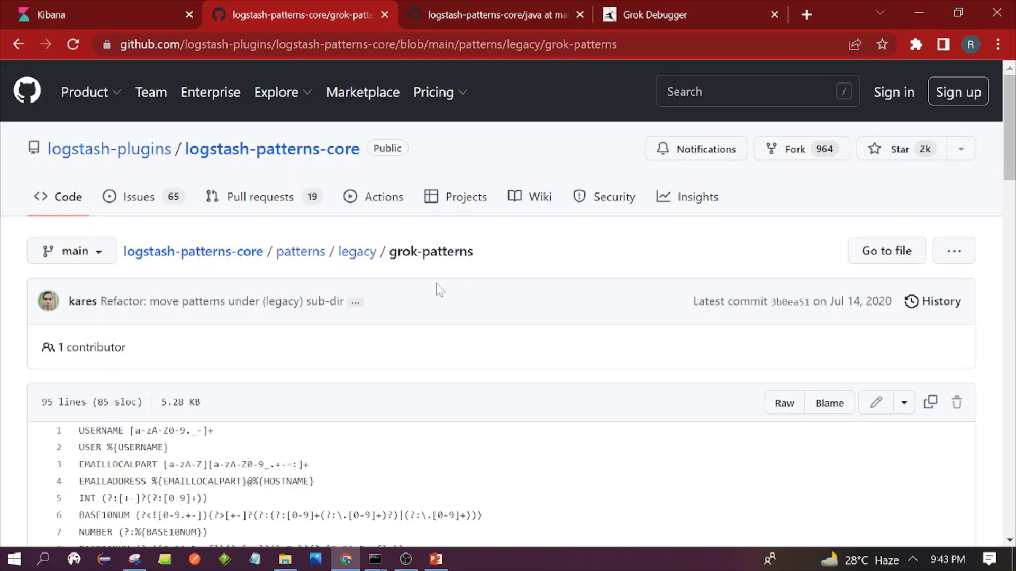
{"action": "left_click", "coordinate": [358, 253]}
{"action": "scroll", "coordinate": [369, 384], "scroll_direction": "up", "scroll_amount": 4}
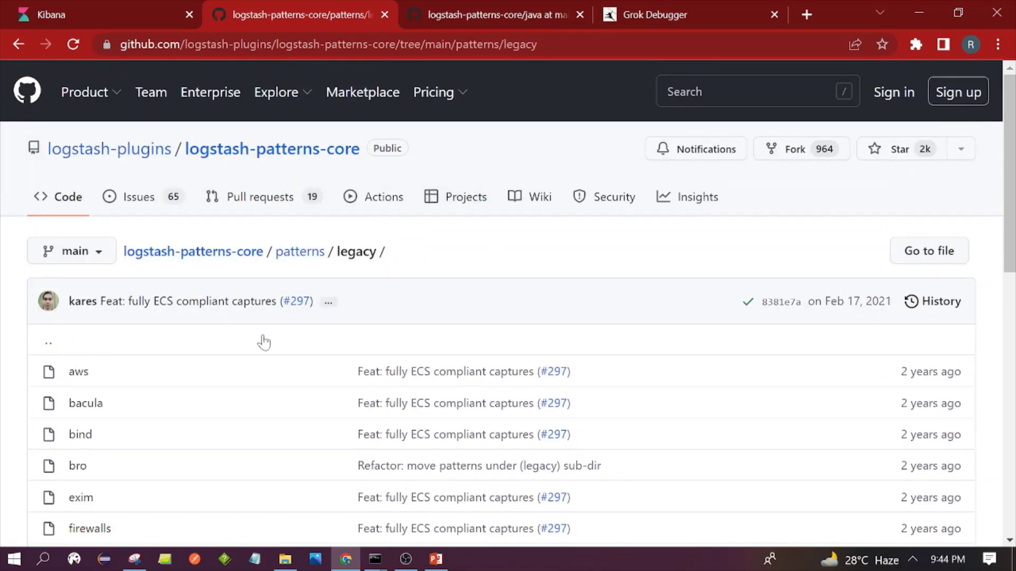
Open the legacy java patterns file and select its 17 pattern lines
{"action": "scroll", "coordinate": [261, 340], "scroll_direction": "down", "scroll_amount": 5}
{"action": "left_click", "coordinate": [80, 407]}
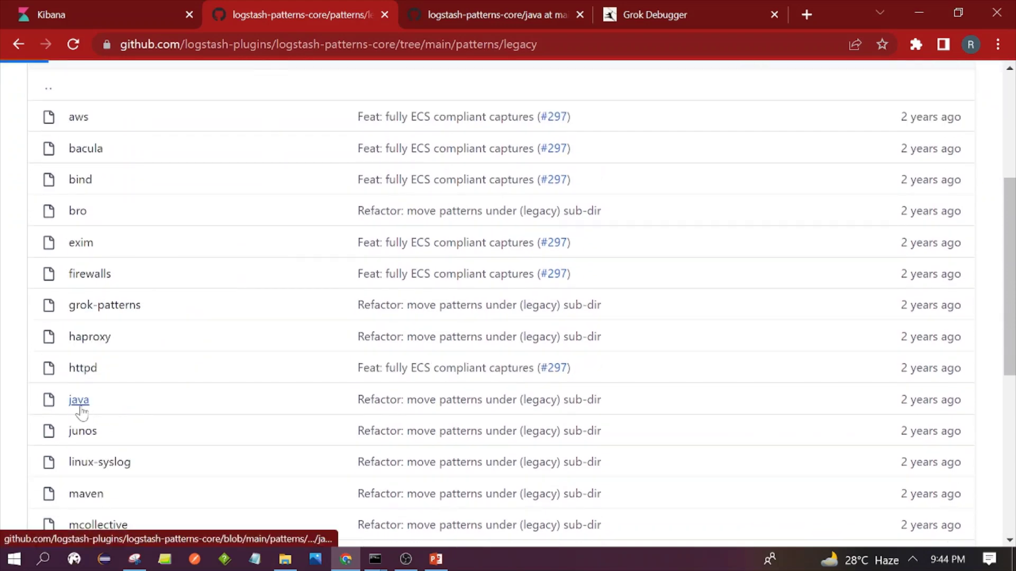
{"action": "scroll", "coordinate": [567, 302], "scroll_direction": "down", "scroll_amount": 5}
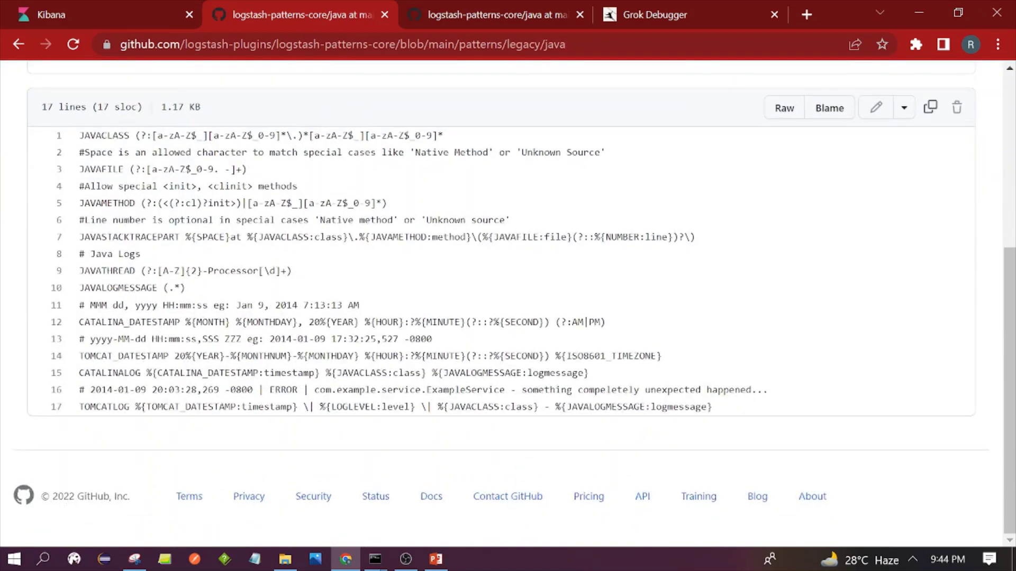
{"action": "left_click_drag", "start_coordinate": [79, 135], "coordinate": [739, 412]}
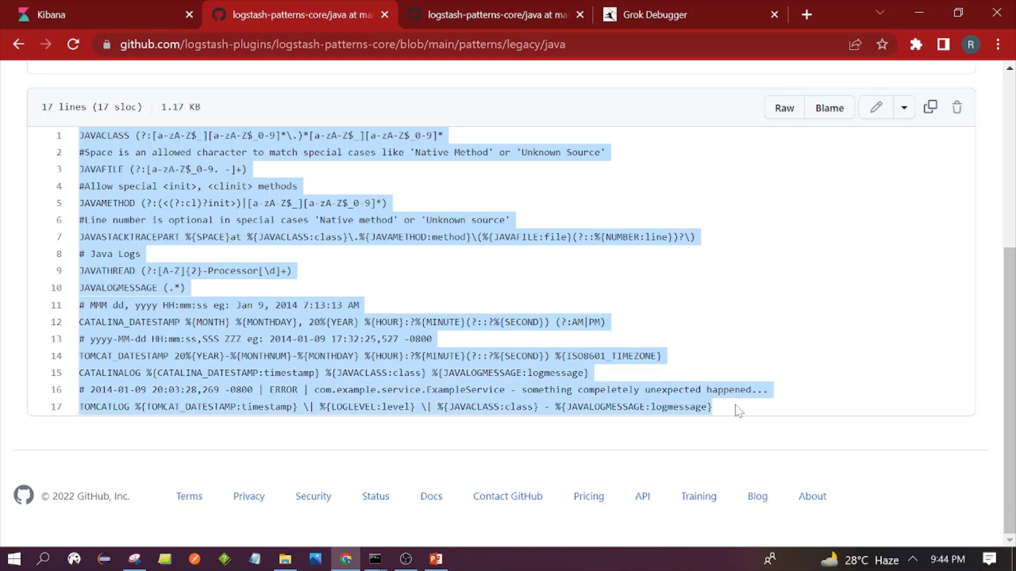
Return to the slide show and advance to slide 4, 'How to use Grok Pattern'
{"action": "key", "text": "alt+Tab"}
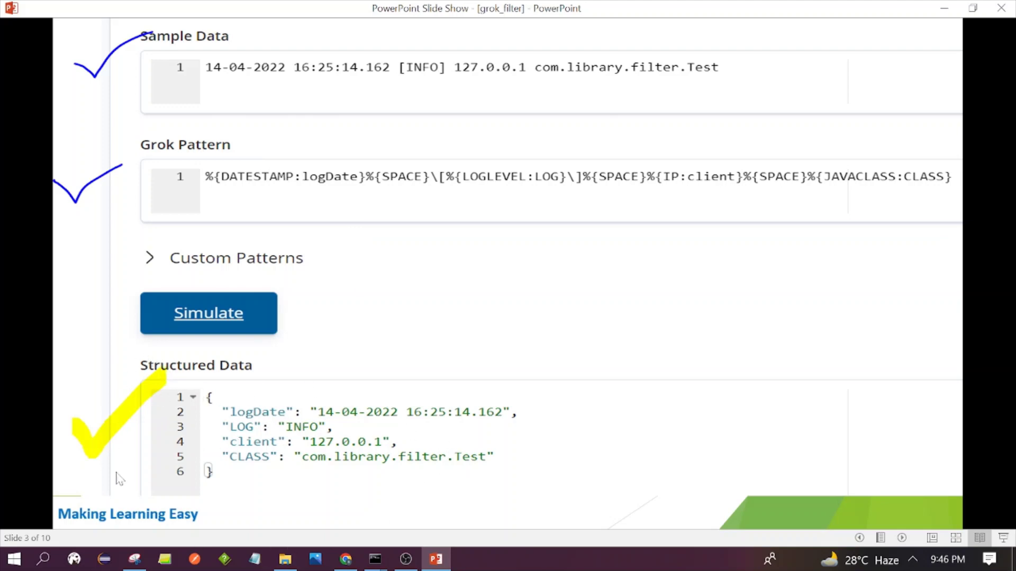
{"action": "left_click", "coordinate": [519, 458]}
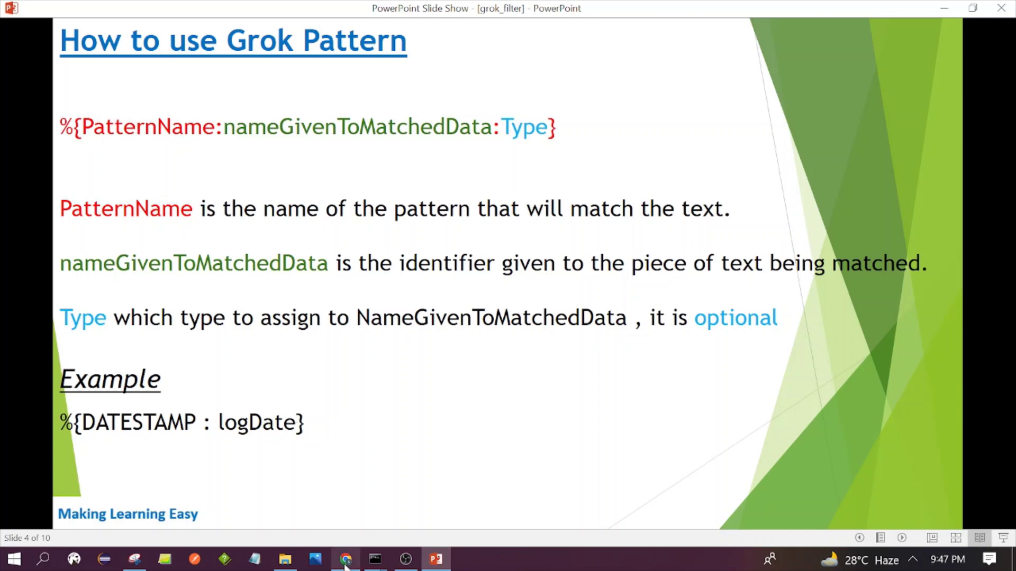
On the java patterns page, clear the selection and highlight the JAVAFILE and JAVAMETHOD pattern names
{"action": "mouse_move", "coordinate": [345, 560]}
{"action": "left_click", "coordinate": [337, 514]}
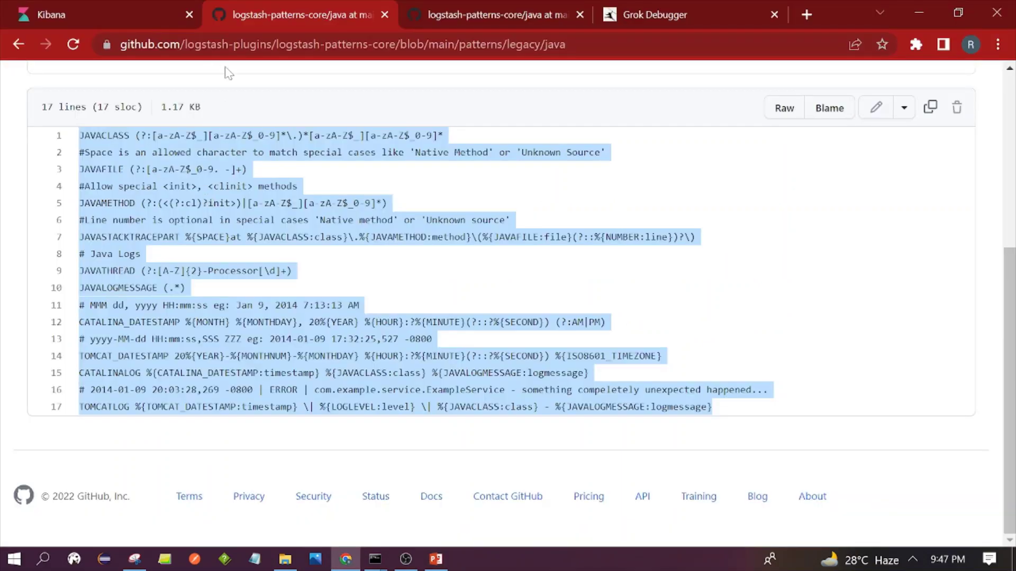
{"action": "left_click", "coordinate": [103, 151]}
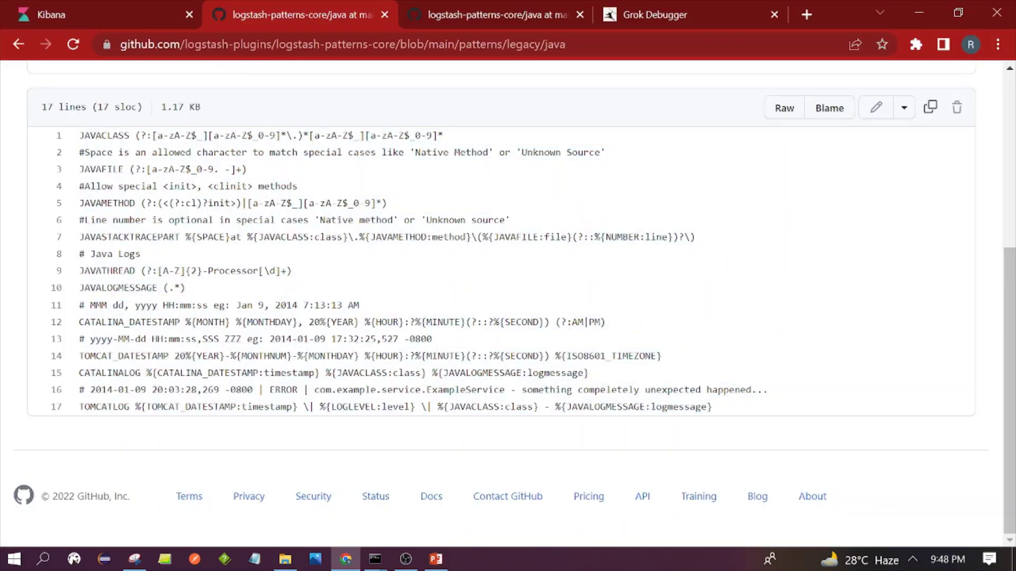
{"action": "left_click_drag", "start_coordinate": [85, 169], "coordinate": [124, 169]}
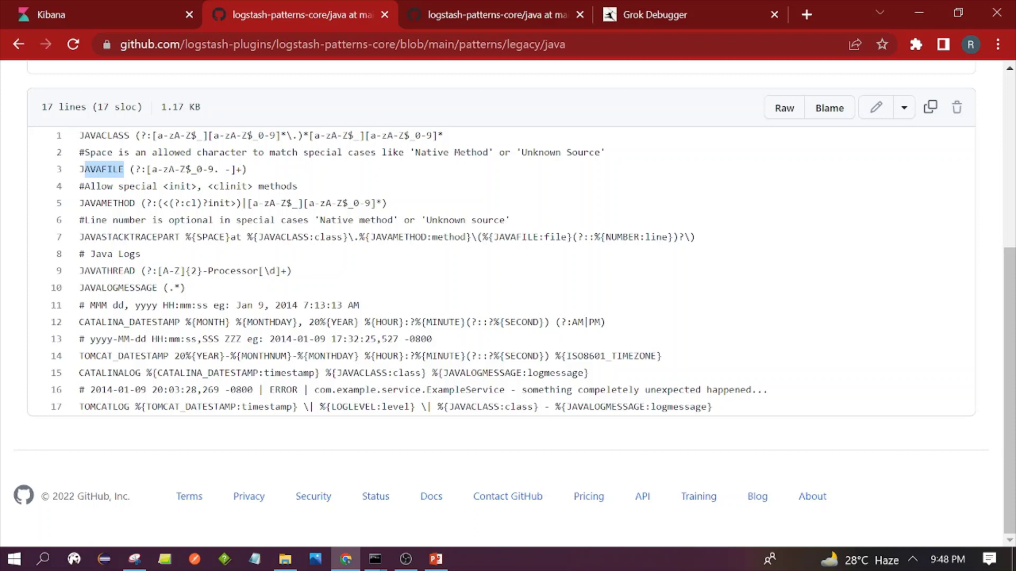
{"action": "left_click_drag", "start_coordinate": [78, 203], "coordinate": [135, 203]}
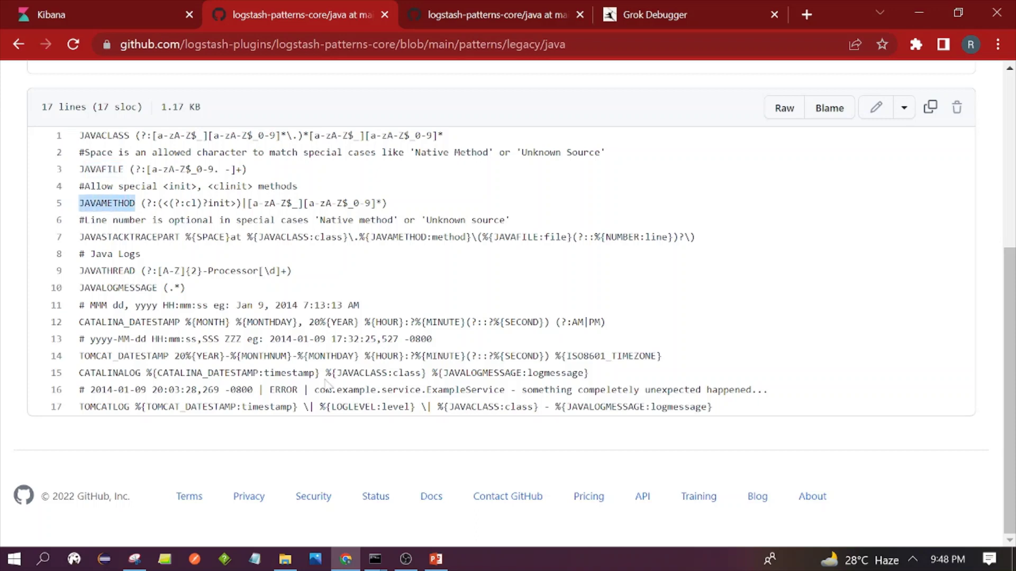
{"action": "left_click", "coordinate": [434, 561]}
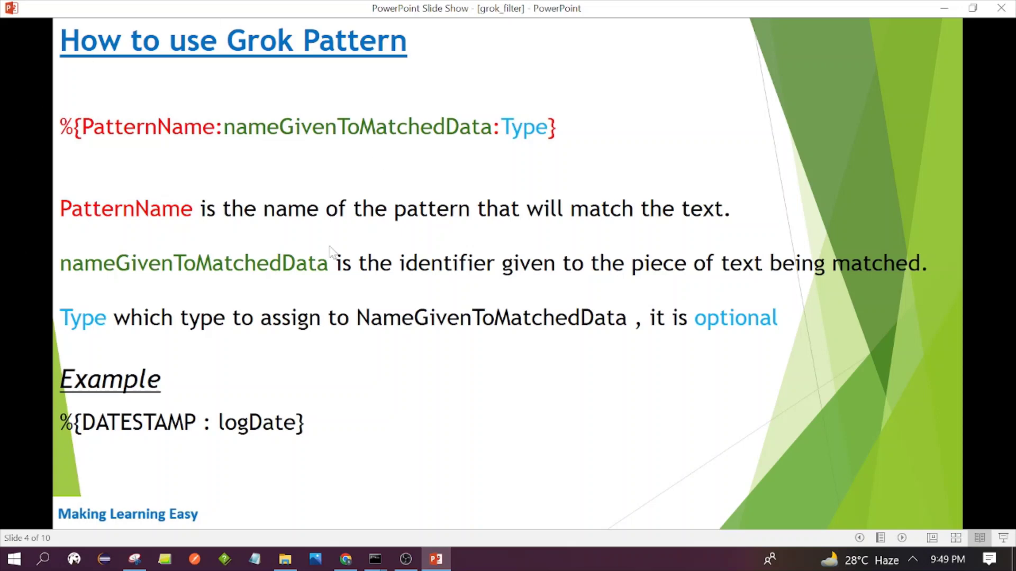
Advance past the Logstash grok config slide to slide 6 on generic field operations
{"action": "key", "text": "Right"}
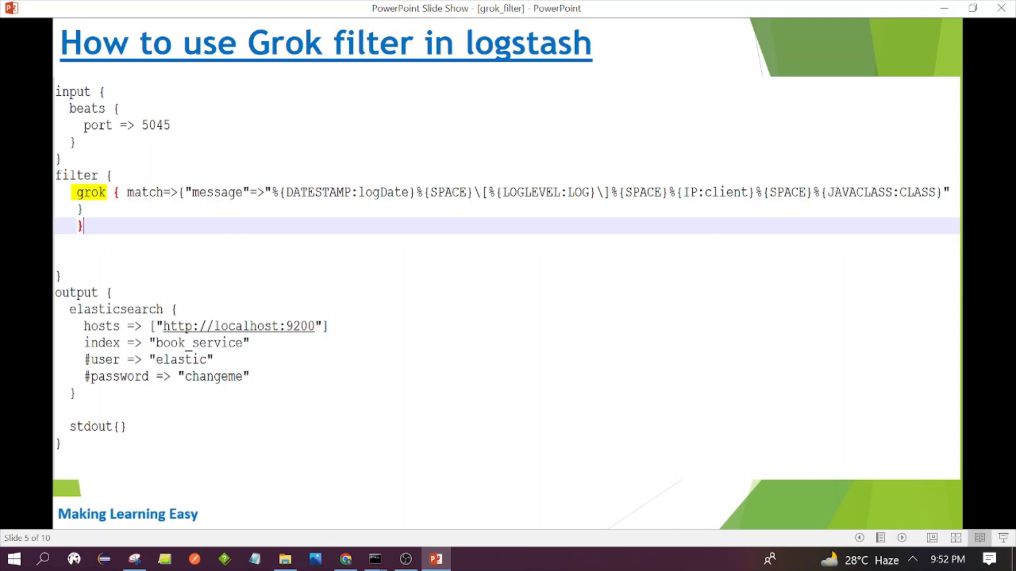
{"action": "left_click", "coordinate": [159, 118]}
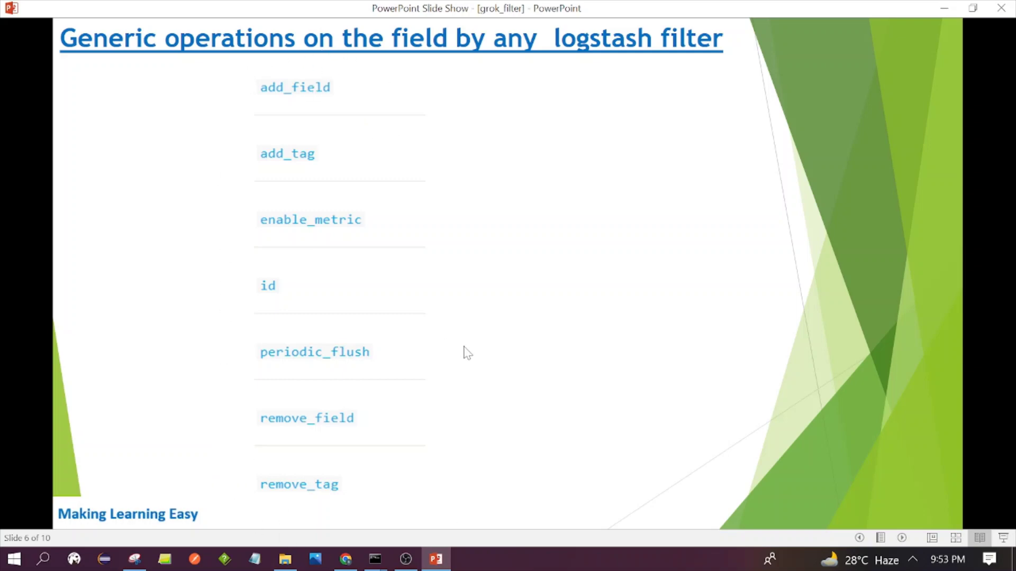
Advance through the add_field example slide to slide 8, 'How to test Grok Pattern'
{"action": "left_click", "coordinate": [249, 87]}
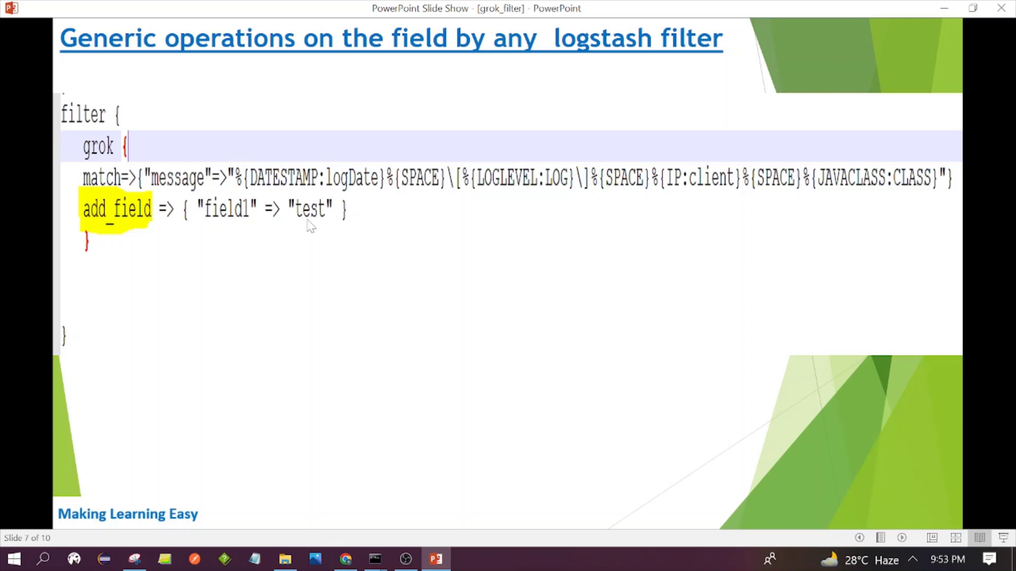
{"action": "key", "text": "Right"}
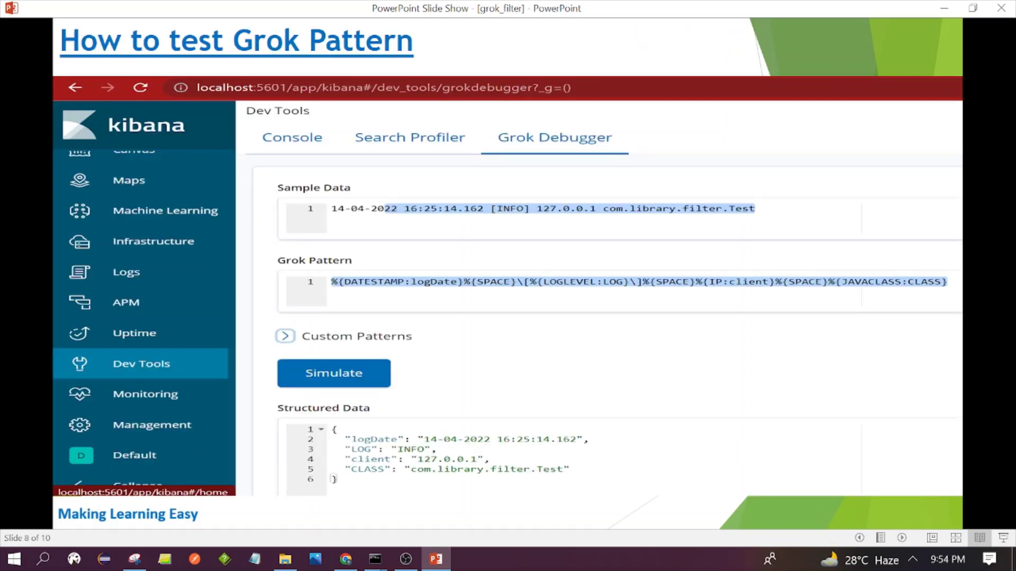
Switch to Chrome and bring up the Kibana Dev Tools Grok Debugger tab
{"action": "key", "text": "alt+Tab"}
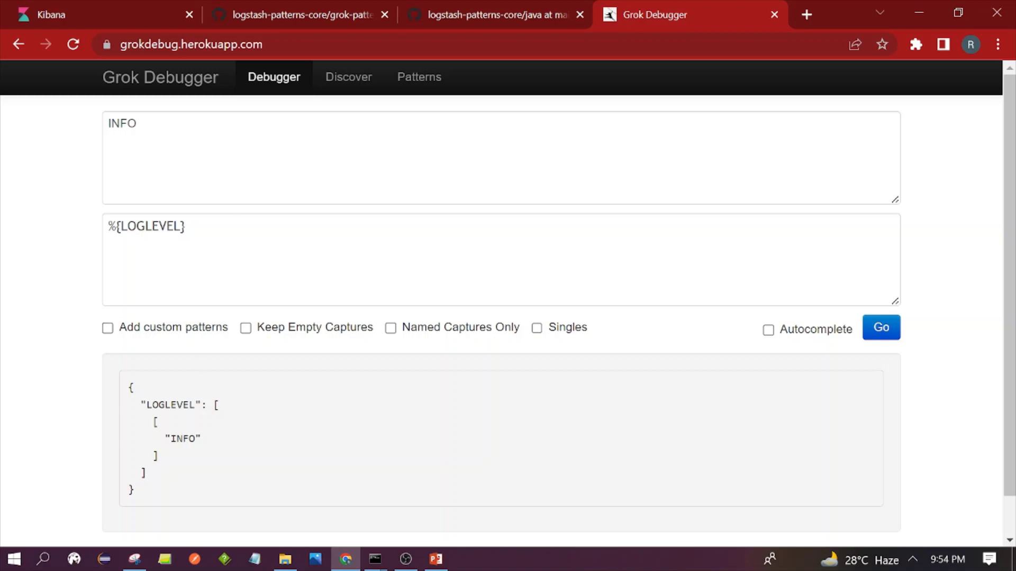
{"action": "left_click", "coordinate": [124, 9]}
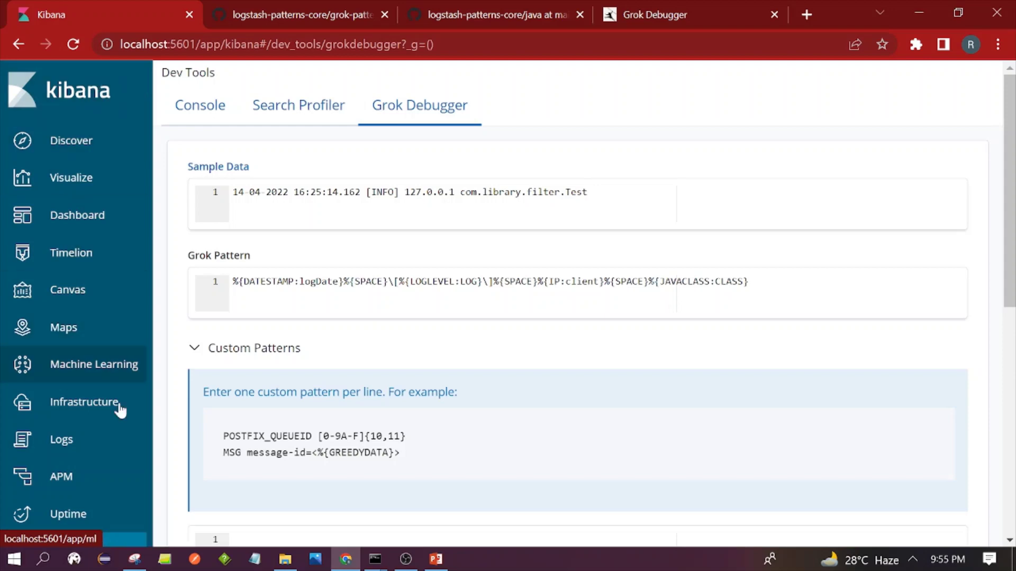
Reopen the Grok Debugger via the Dev Tools Console tab to get empty editors
{"action": "scroll", "coordinate": [118, 423], "scroll_direction": "down", "scroll_amount": 3}
{"action": "scroll", "coordinate": [118, 424], "scroll_direction": "down", "scroll_amount": 3}
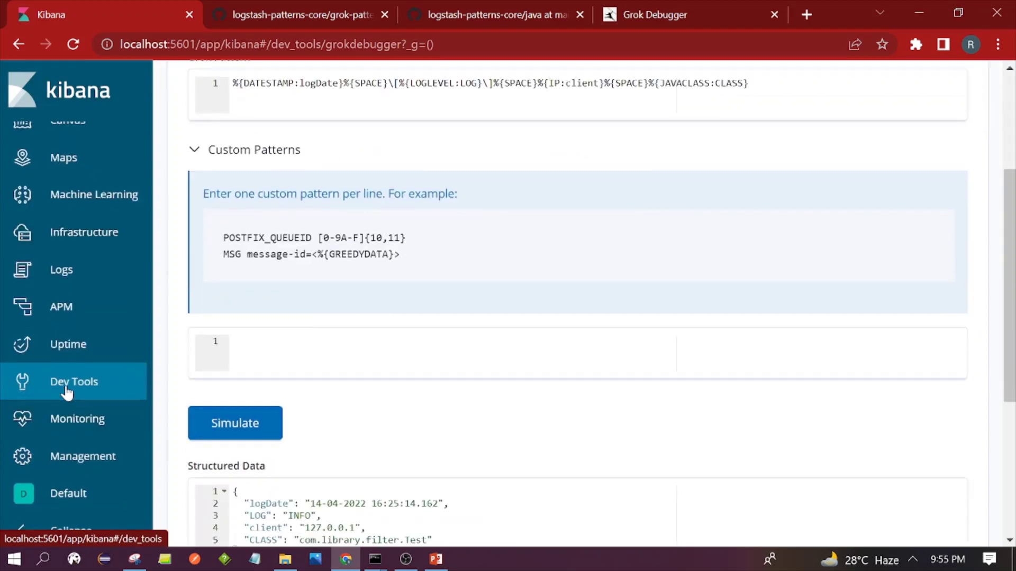
{"action": "left_click", "coordinate": [66, 390]}
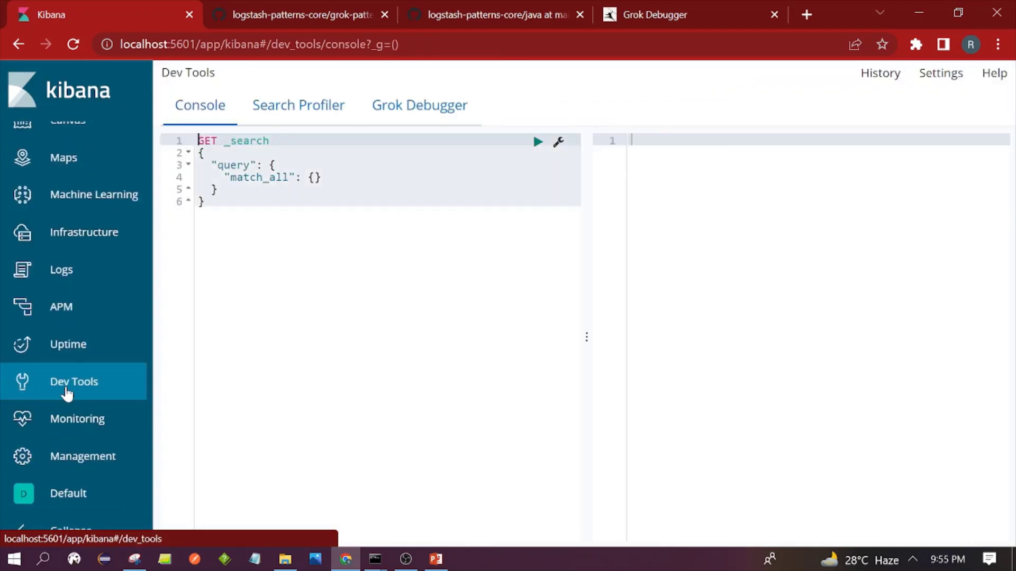
{"action": "left_click", "coordinate": [426, 115]}
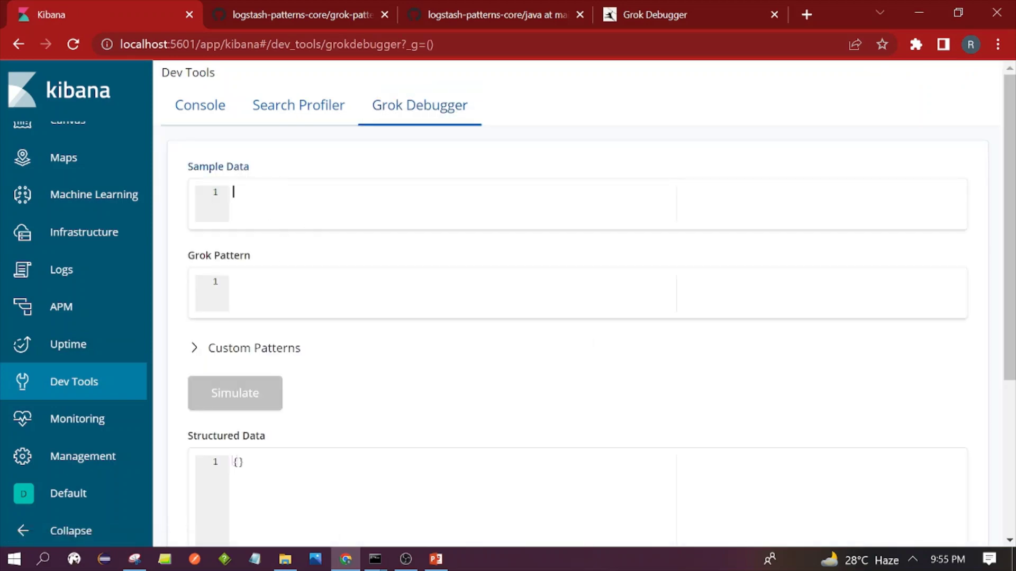
Enter INFO as the Grok Debugger sample data
{"action": "left_click", "coordinate": [276, 291]}
{"action": "left_click", "coordinate": [221, 208]}
{"action": "type", "text": "INFO"}
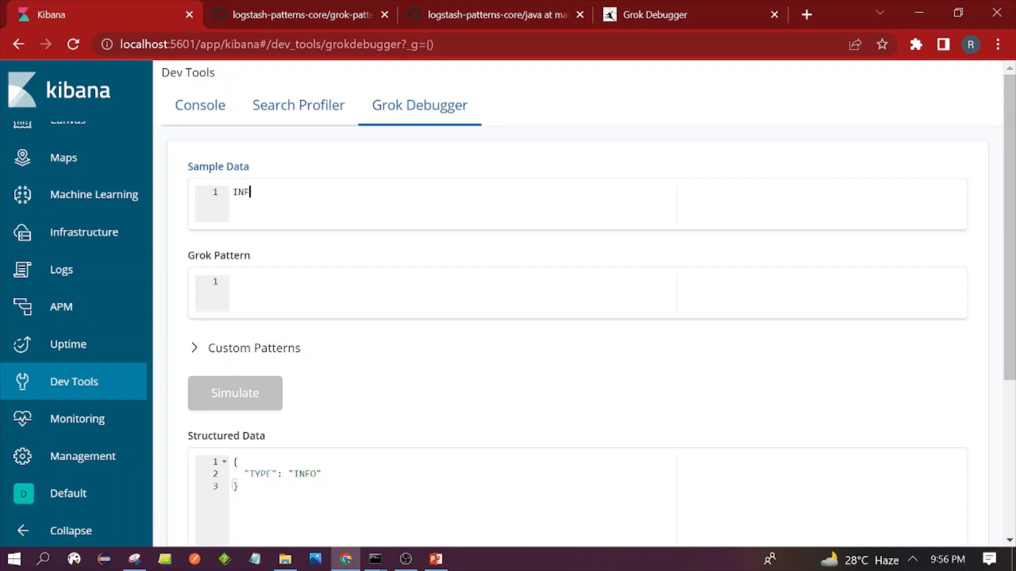
Write the grok pattern %{LOGLEVEL:logType}
{"action": "left_click", "coordinate": [234, 281]}
{"action": "type", "text": "{}"}
{"action": "key", "text": "Left"}
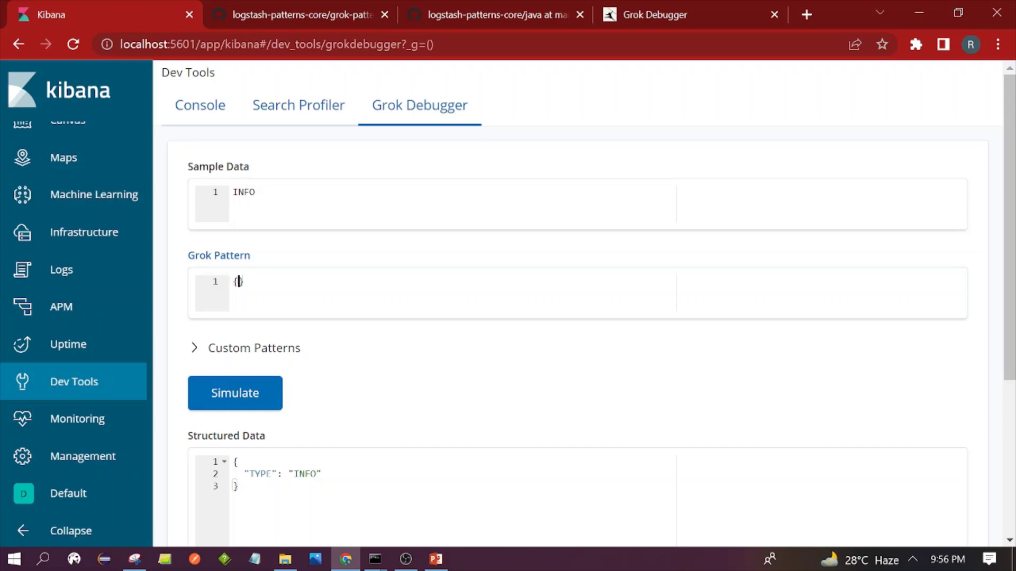
{"action": "type", "text": "LOGLEVEL:"}
{"action": "type", "text": "LO"}
{"action": "key", "text": "BackSpace"}
{"action": "key", "text": "BackSpace"}
{"action": "type", "text": "logType"}
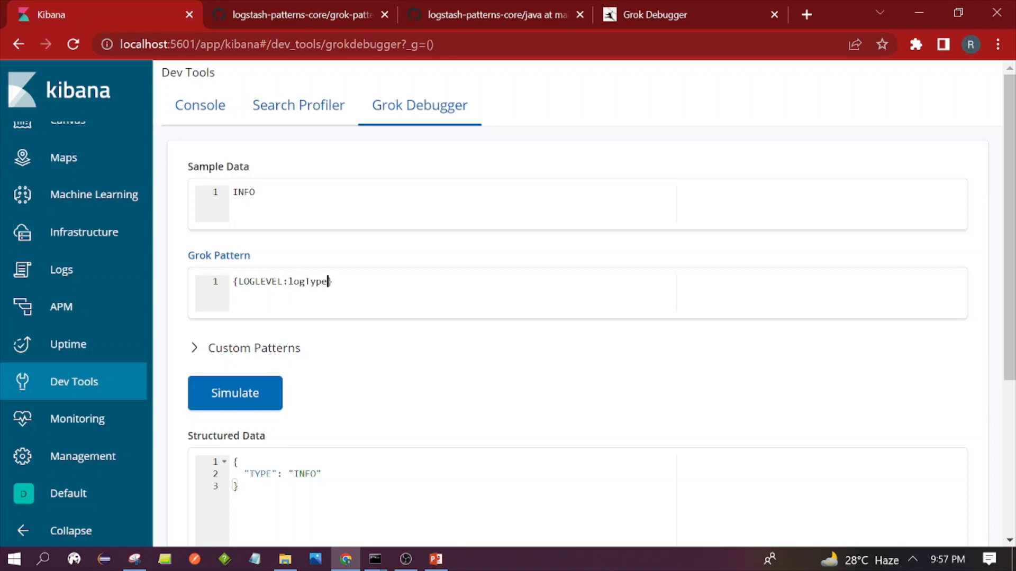
{"action": "left_click", "coordinate": [233, 281]}
{"action": "type", "text": "%"}
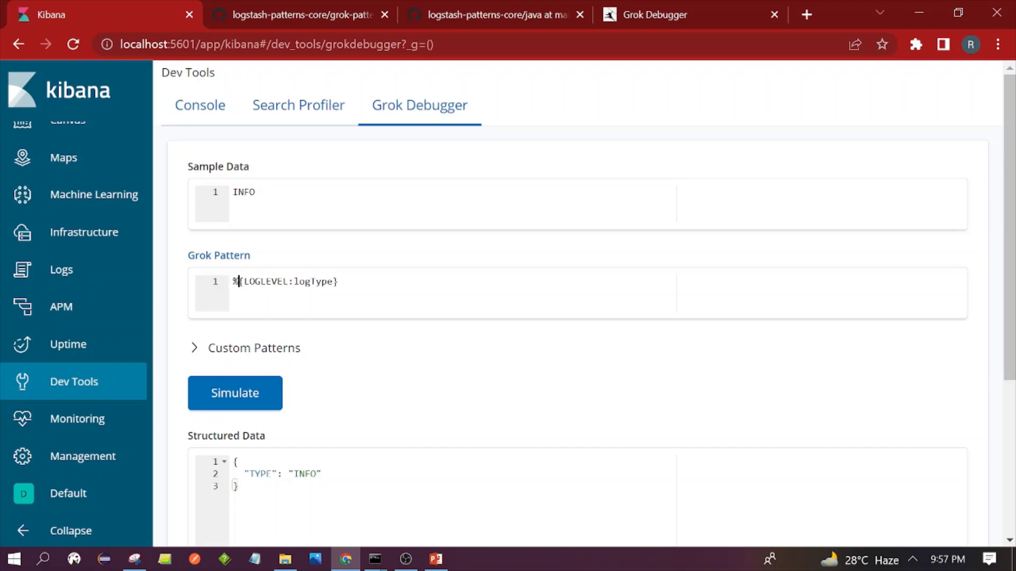
Toggle the Custom Patterns section, then simulate to get logType: INFO
{"action": "left_click", "coordinate": [415, 349]}
{"action": "scroll", "coordinate": [381, 367], "scroll_direction": "down", "scroll_amount": 1}
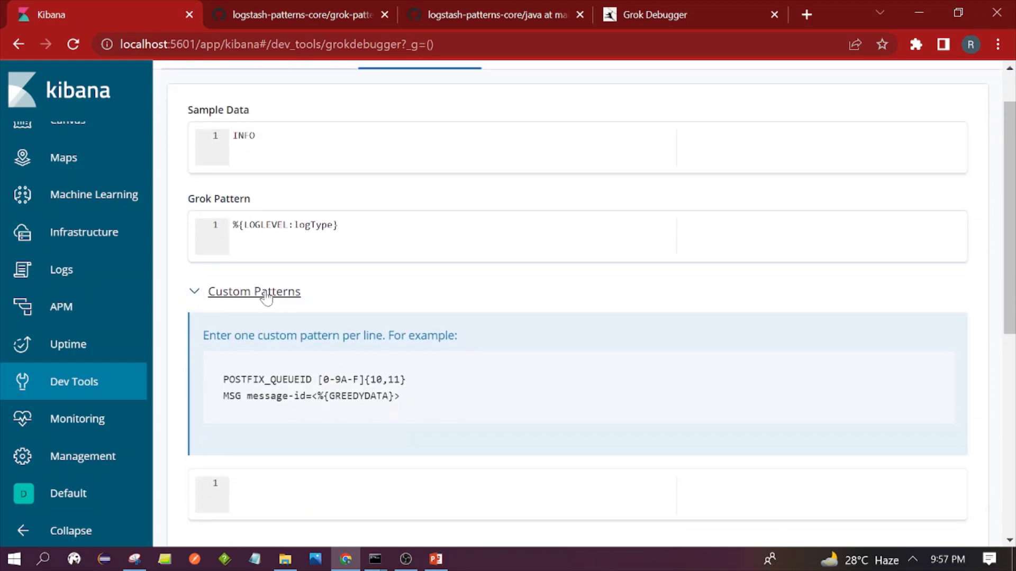
{"action": "left_click", "coordinate": [265, 295]}
{"action": "left_click", "coordinate": [237, 339]}
{"action": "scroll", "coordinate": [629, 381], "scroll_direction": "down", "scroll_amount": 1}
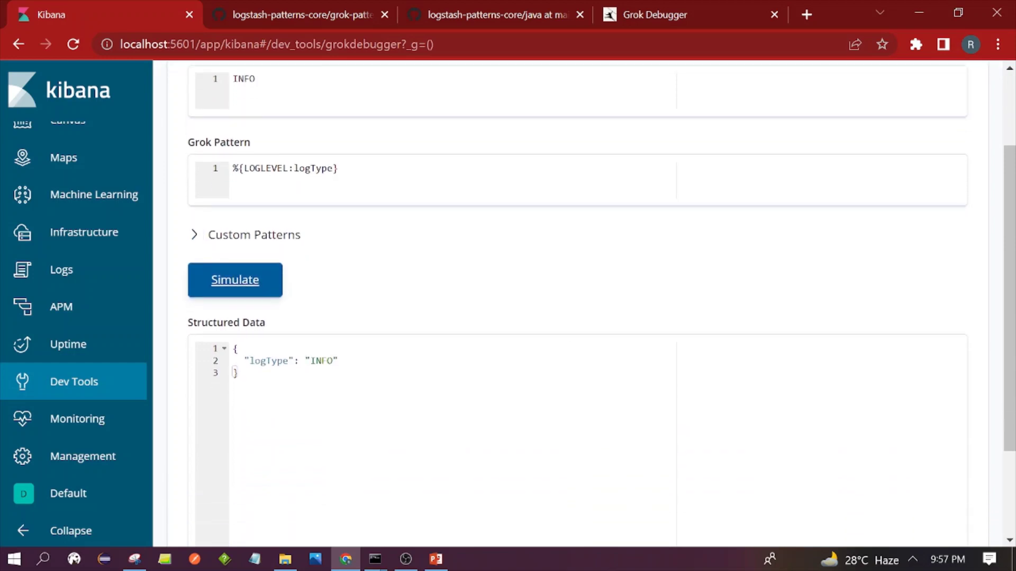
{"action": "scroll", "coordinate": [253, 253], "scroll_direction": "up", "scroll_amount": 2}
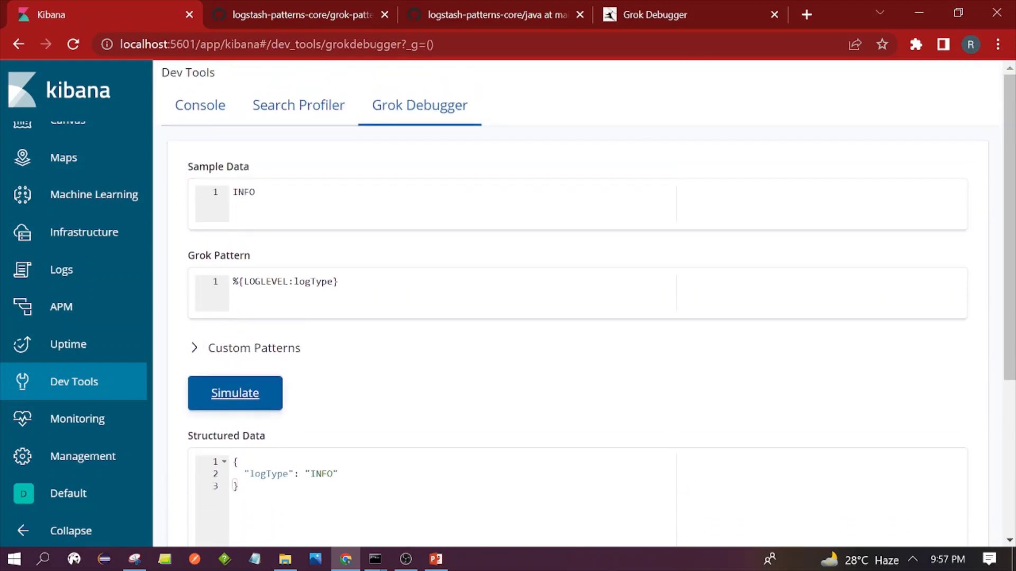
Prepend 1.2.3.4 to the sample data so it reads 1.2.3.4 INFO
{"action": "left_click_drag", "start_coordinate": [249, 474], "coordinate": [284, 474]}
{"action": "left_click", "coordinate": [234, 192]}
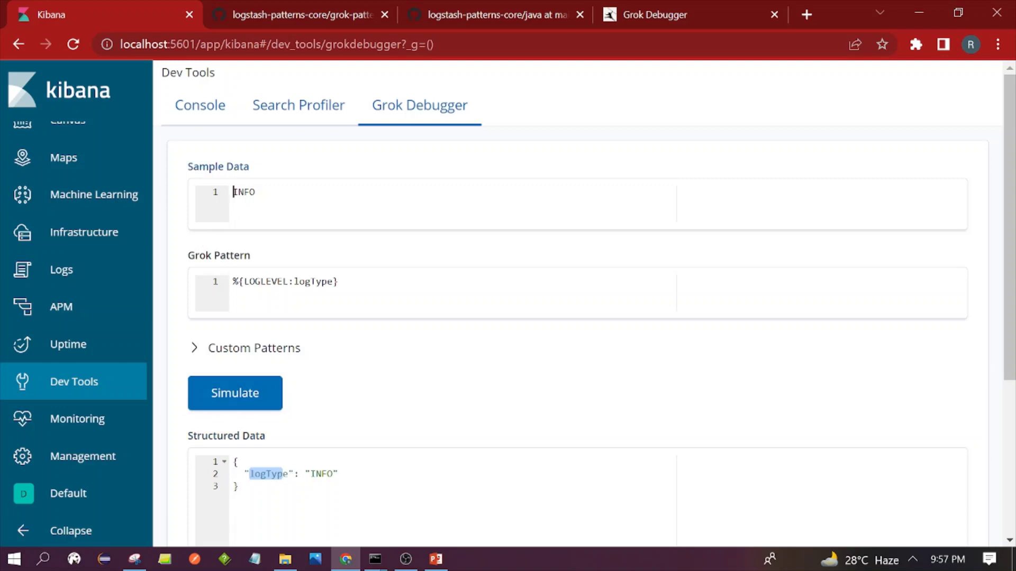
{"action": "type", "text": "1.2.3.4"}
Prepend %{IP:IP} to the grok pattern before %{LOGLEVEL:logType}
{"action": "left_click", "coordinate": [338, 282]}
{"action": "left_click", "coordinate": [233, 281]}
{"action": "left_click_drag", "start_coordinate": [299, 191], "coordinate": [233, 191]}
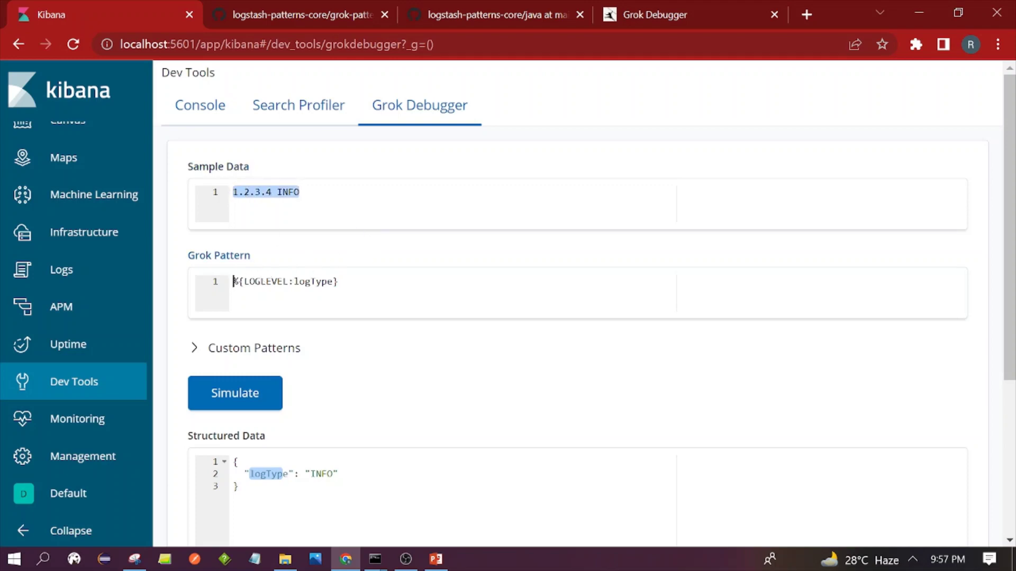
{"action": "type", "text": "%{"}
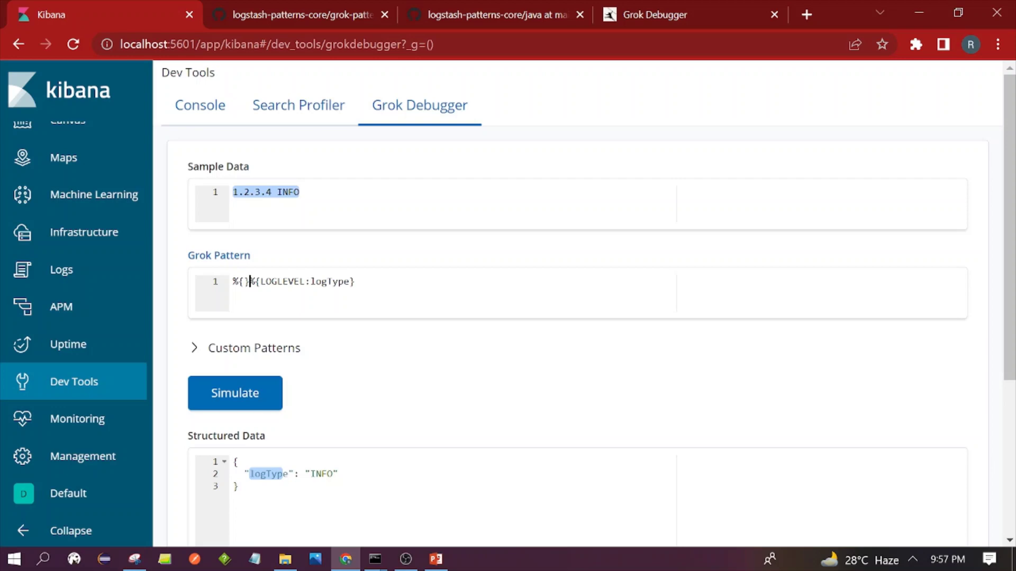
{"action": "type", "text": "IP"}
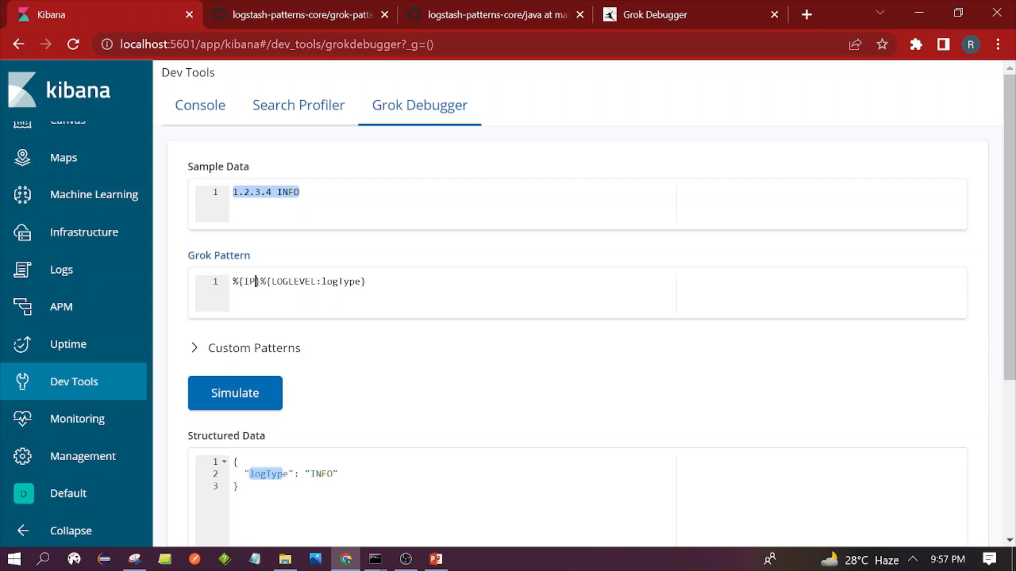
{"action": "type", "text": ":"}
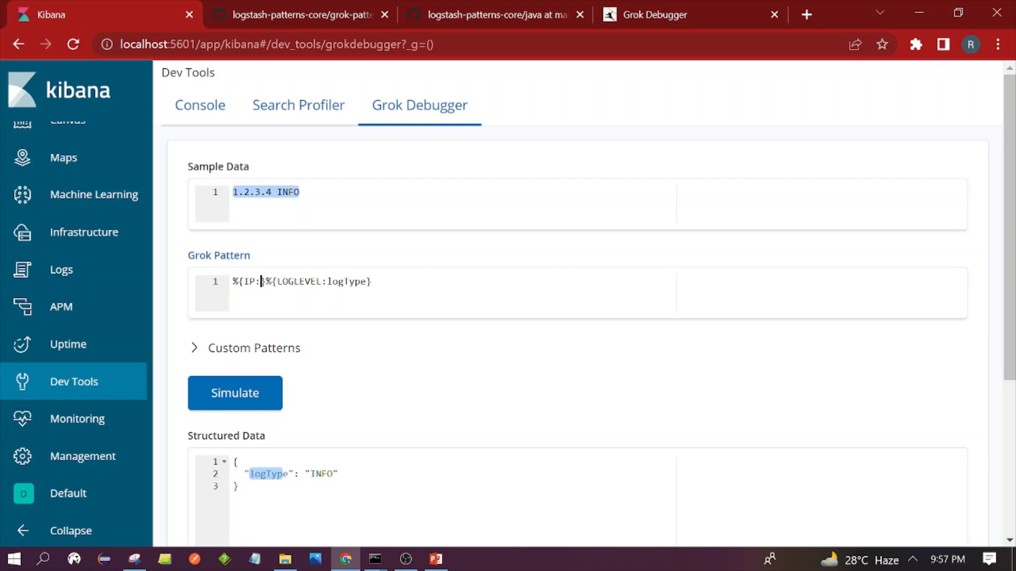
{"action": "type", "text": "IP"}
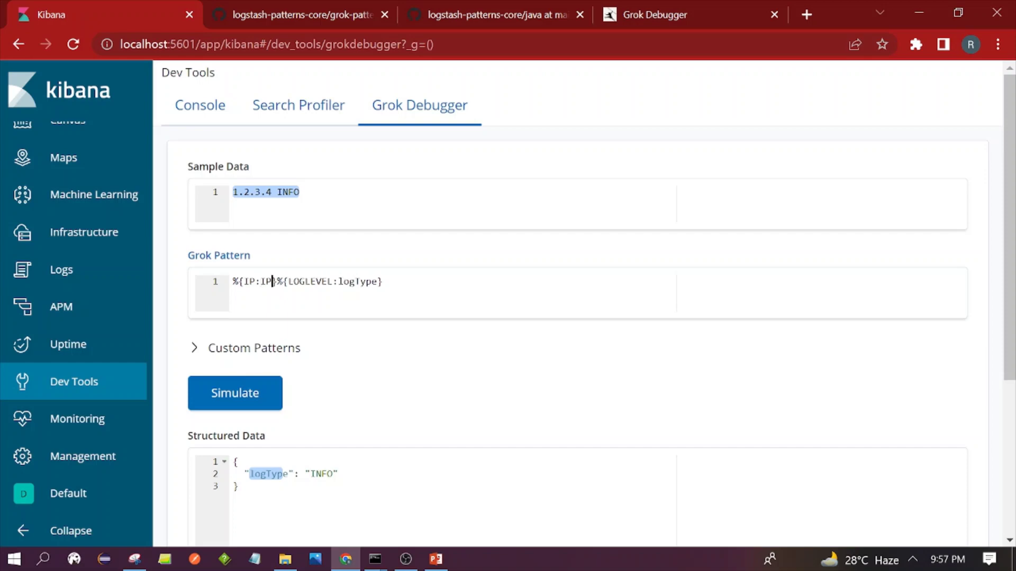
{"action": "key", "text": "Right"}
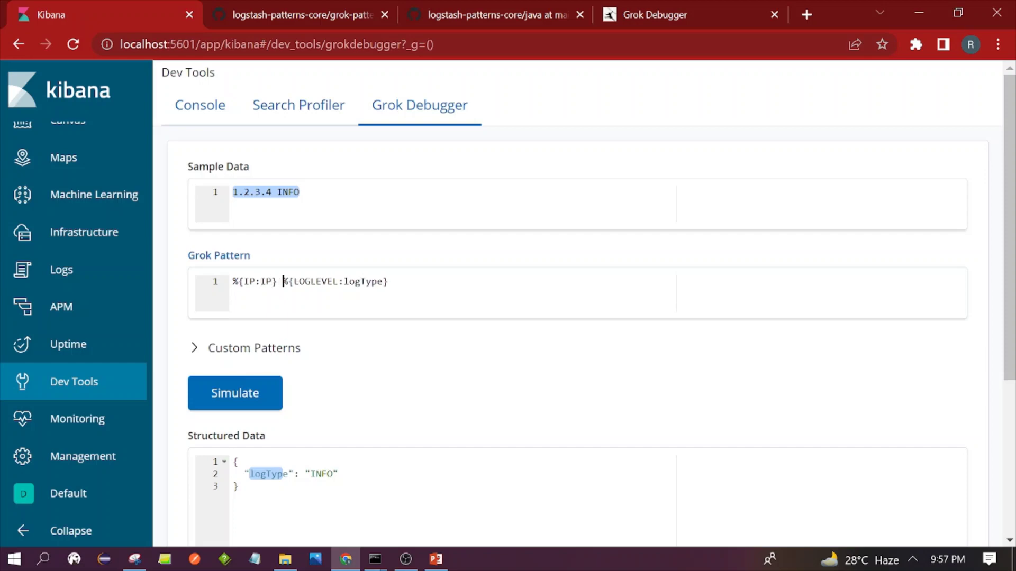
Run the Grok Debugger simulation to parse logType "INFO" and IP "1.2.3.4" from the sample
{"action": "left_click", "coordinate": [245, 392]}
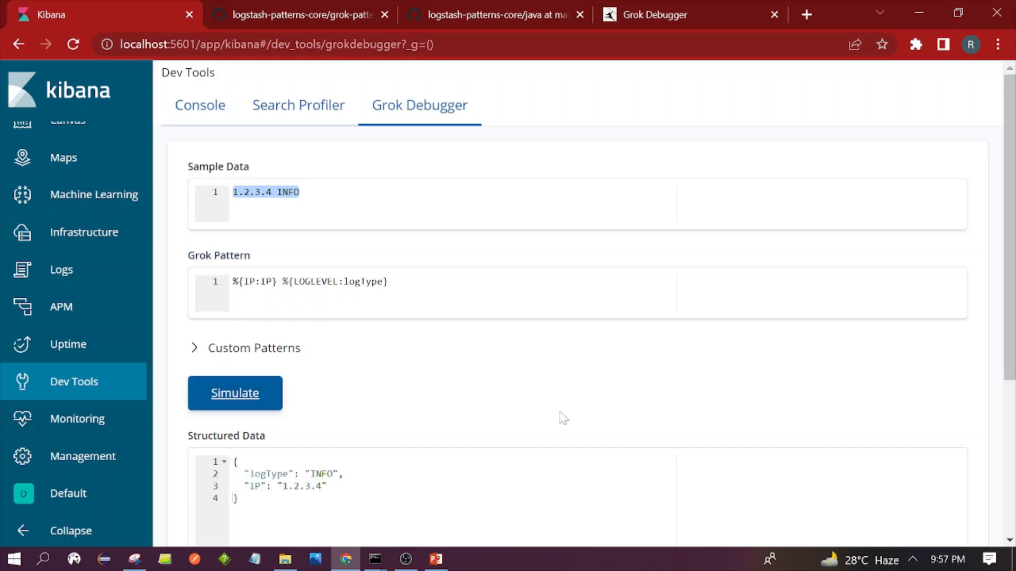
{"action": "scroll", "coordinate": [454, 345], "scroll_direction": "down", "scroll_amount": 2}
{"action": "scroll", "coordinate": [455, 345], "scroll_direction": "up", "scroll_amount": 2}
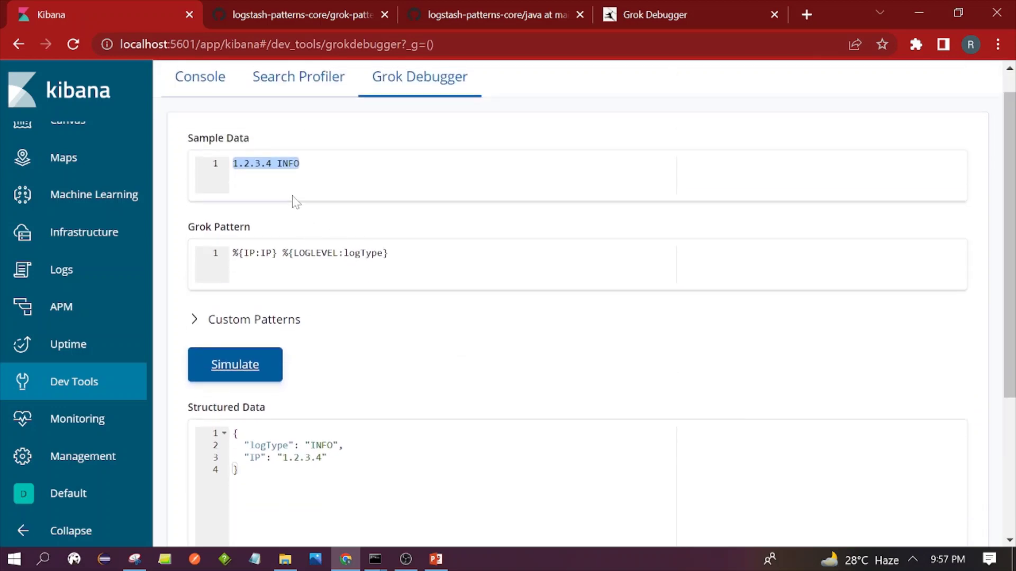